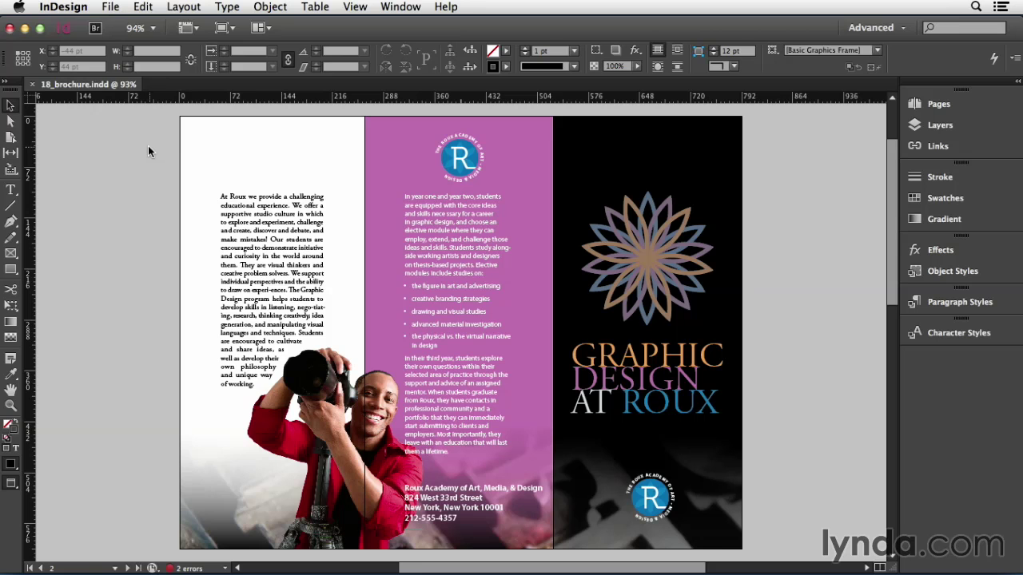
Open the brochure's print settings and choose to print spreads on the Color Laser printer
left_click(110, 8)
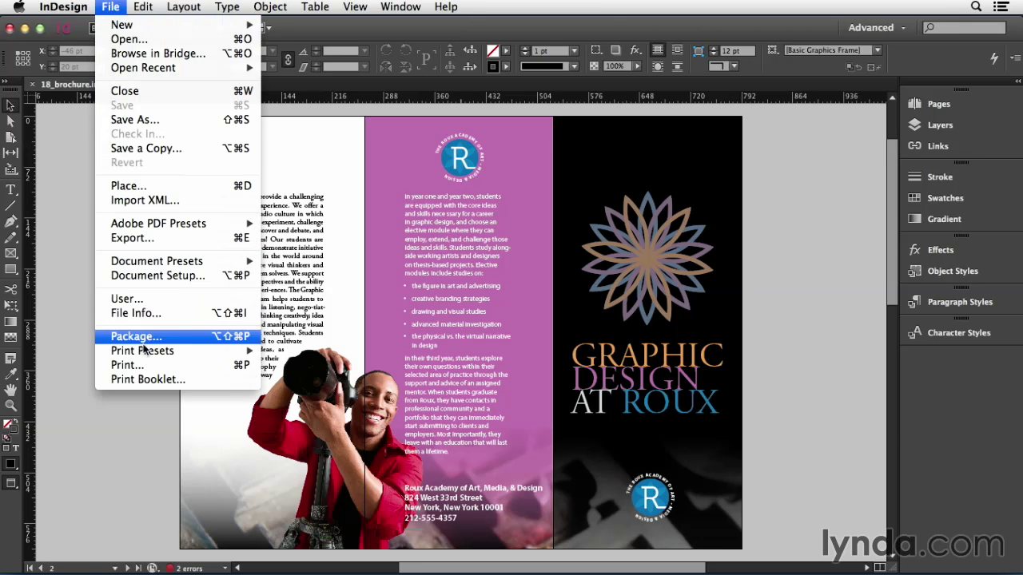
left_click(149, 367)
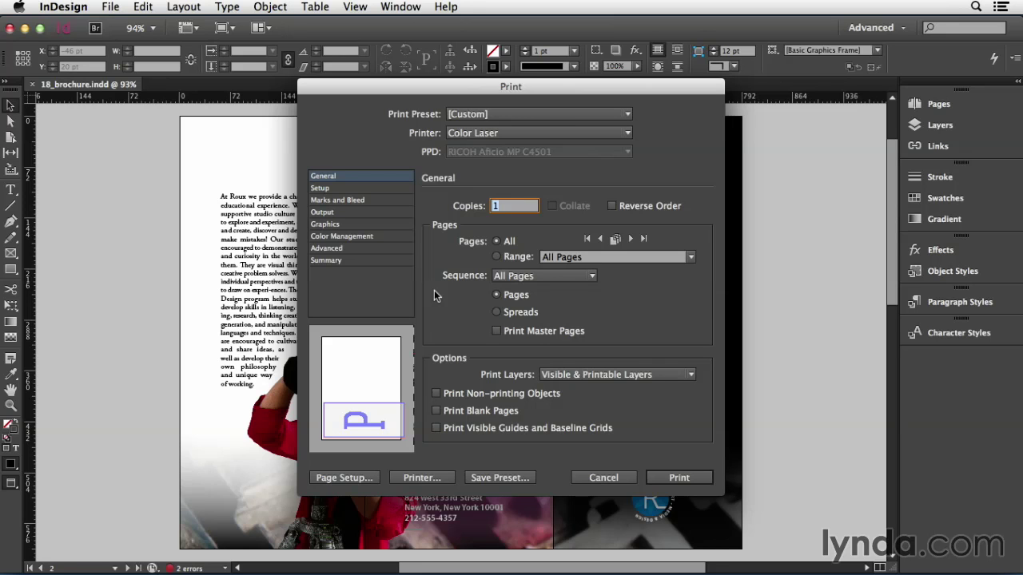
left_click(461, 134)
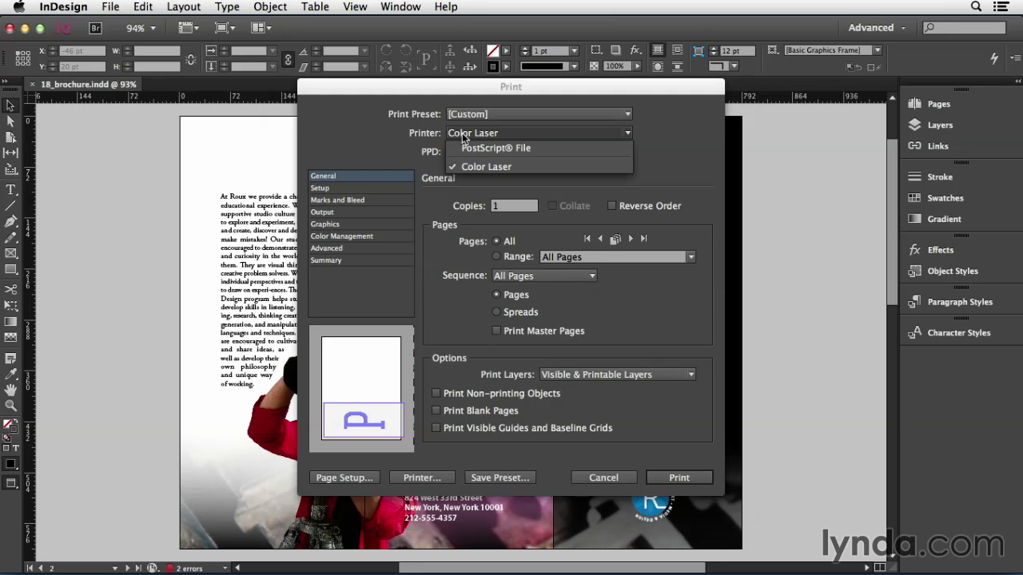
left_click(462, 133)
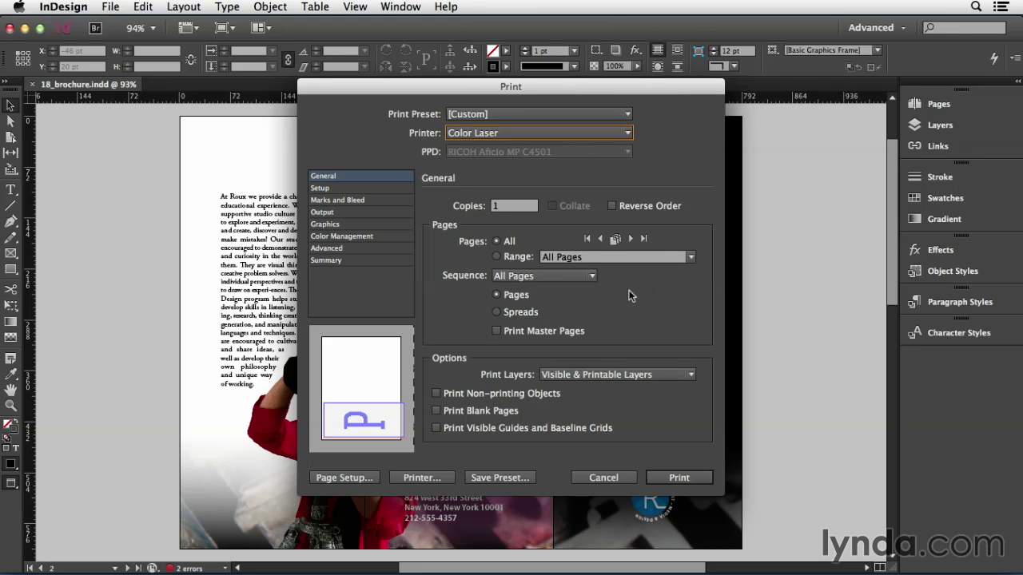
left_click(496, 315)
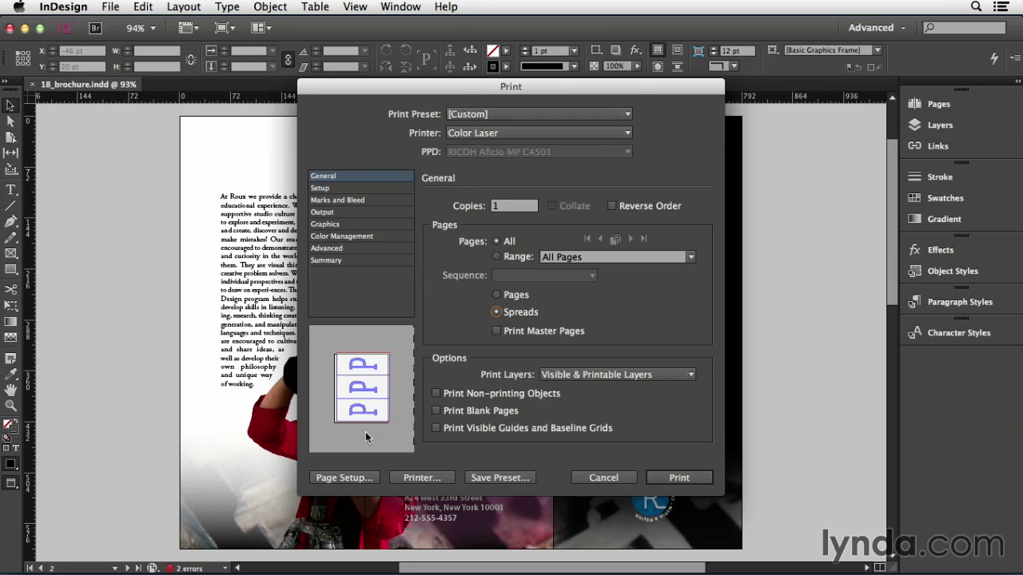
Set the print paper size to A3 (Full Bleed) in landscape orientation, with the page position Centered
left_click(334, 191)
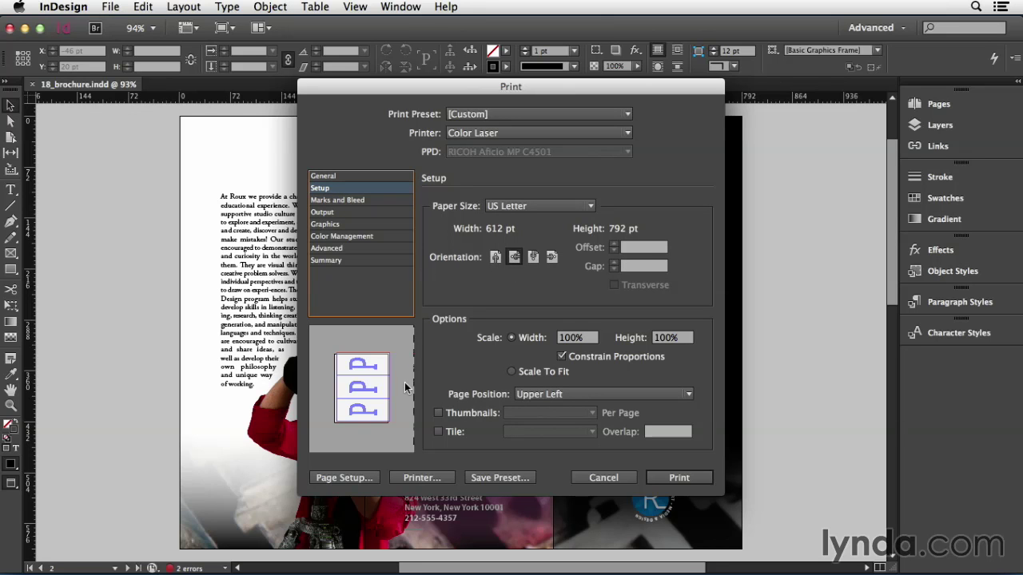
left_click(526, 207)
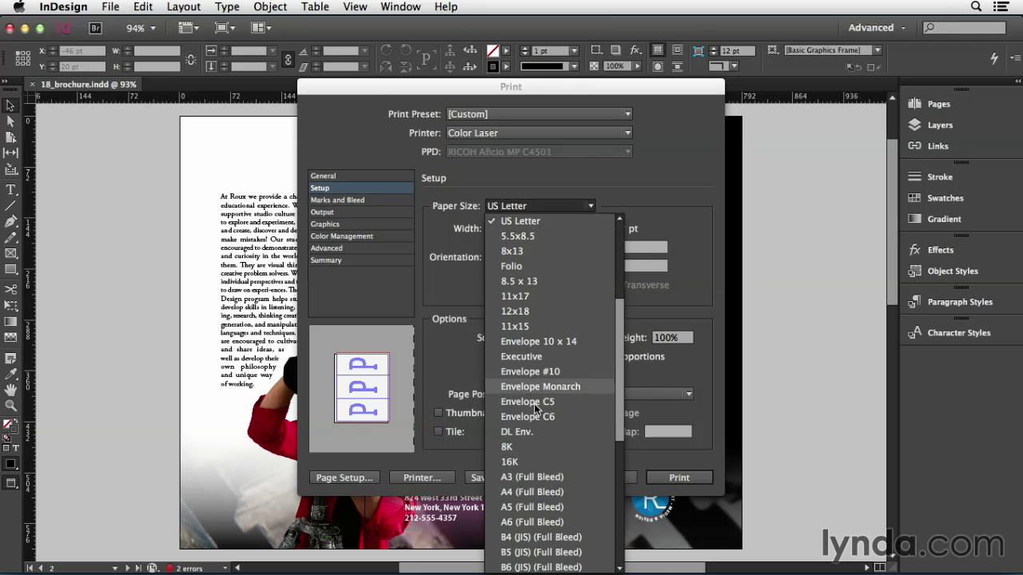
left_click(539, 477)
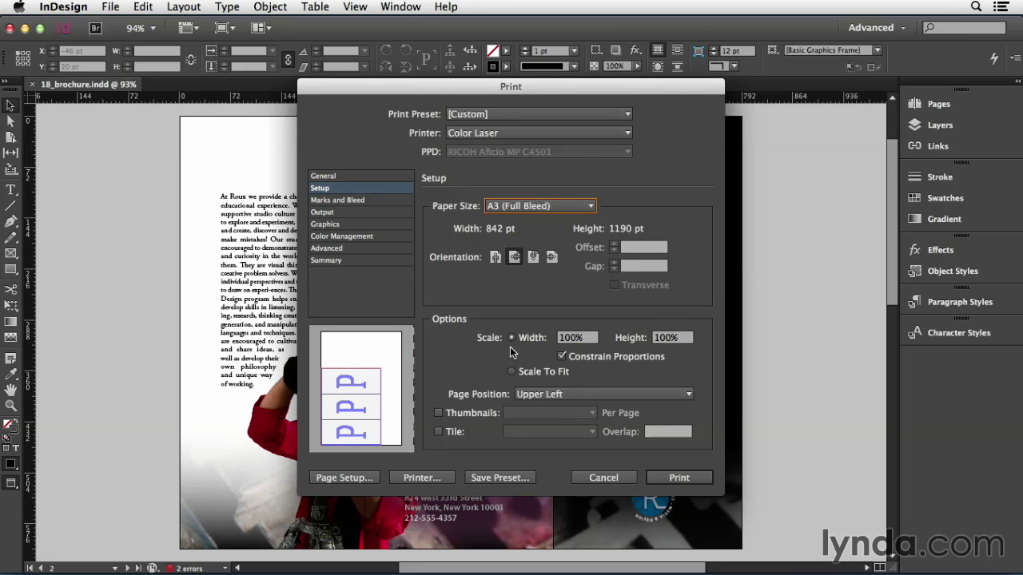
left_click(495, 258)
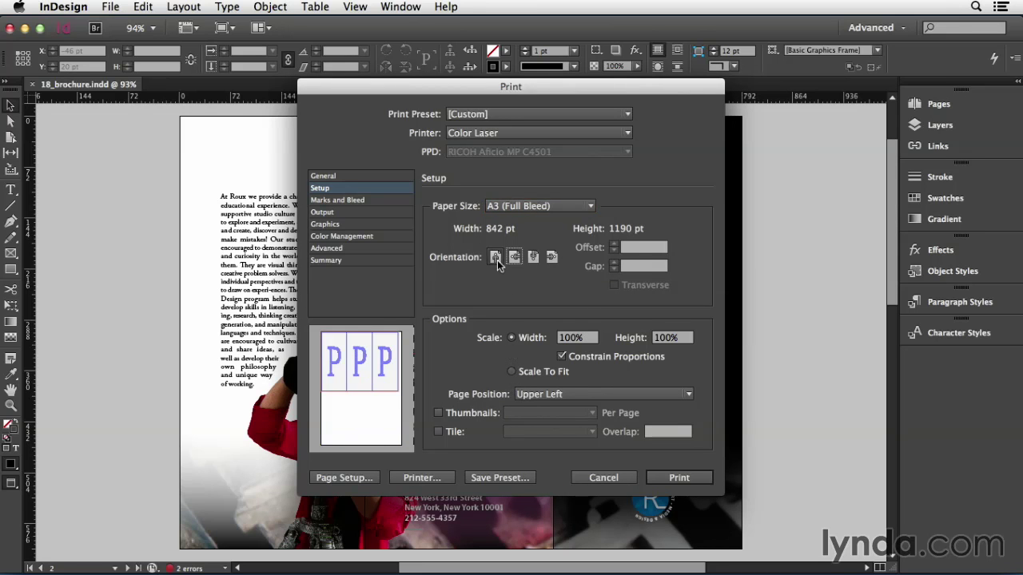
left_click(514, 257)
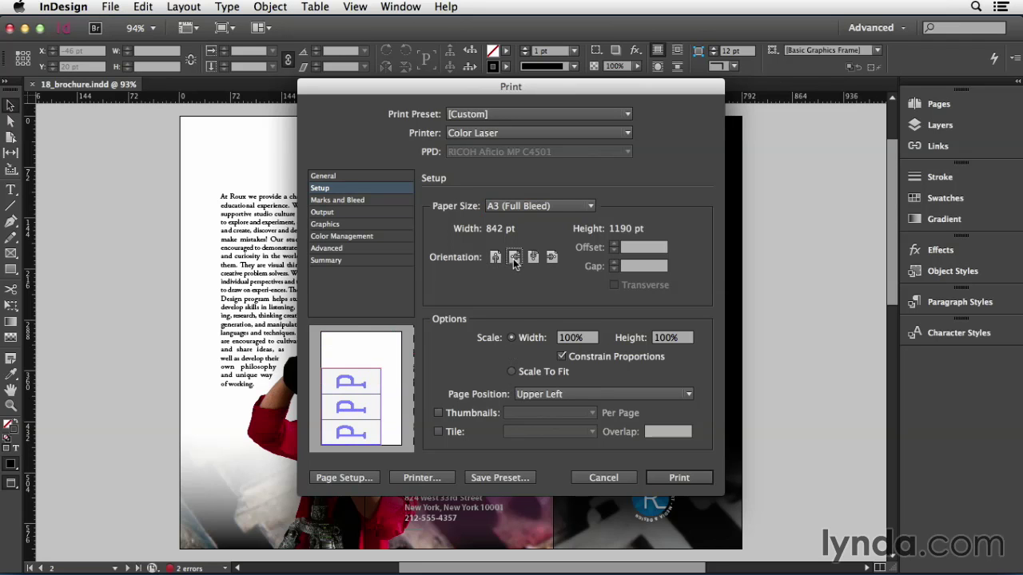
left_click(552, 396)
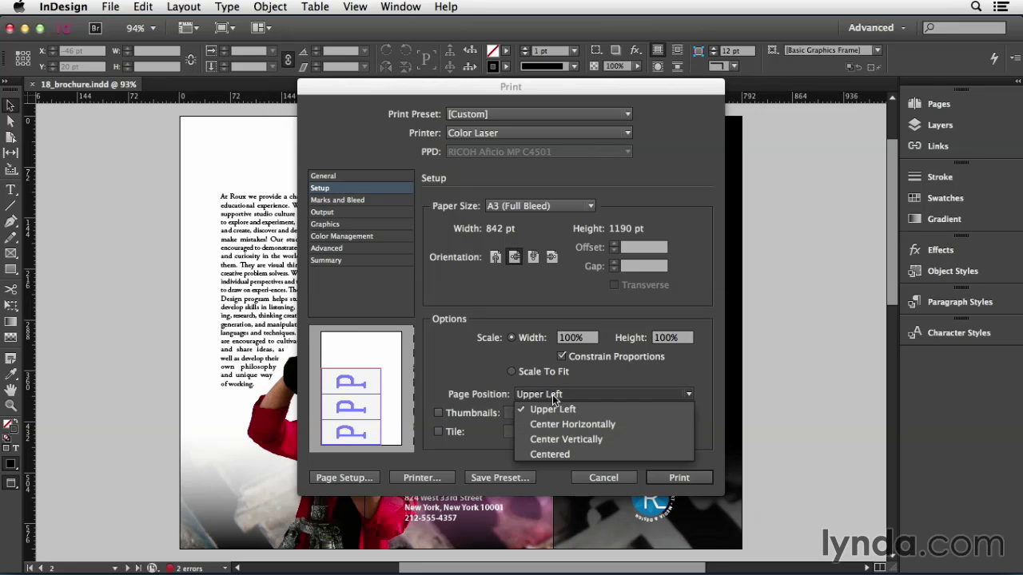
left_click(558, 455)
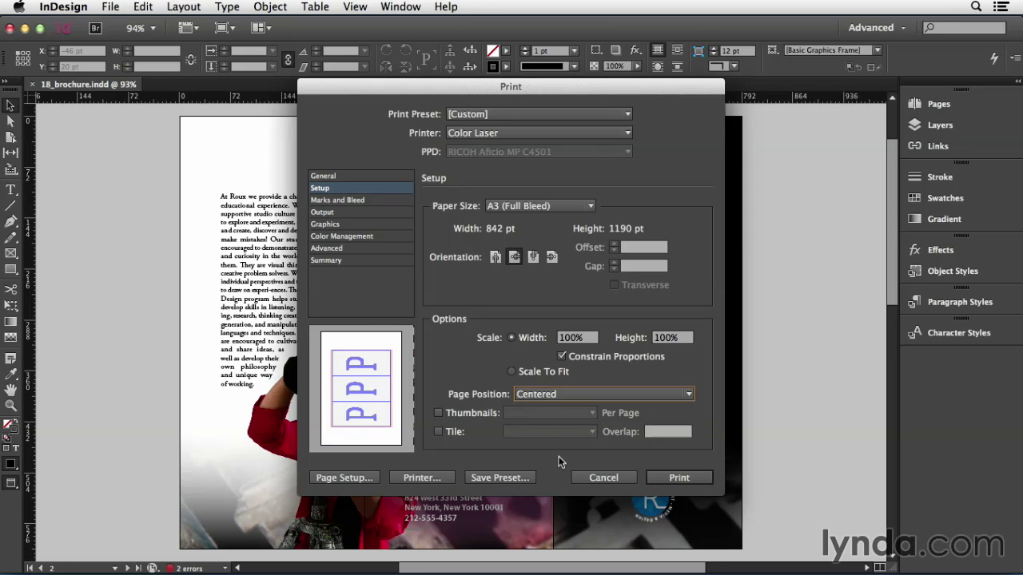
Enable all printer's marks with a 12 pt offset and include the slug area in the printout
left_click(391, 200)
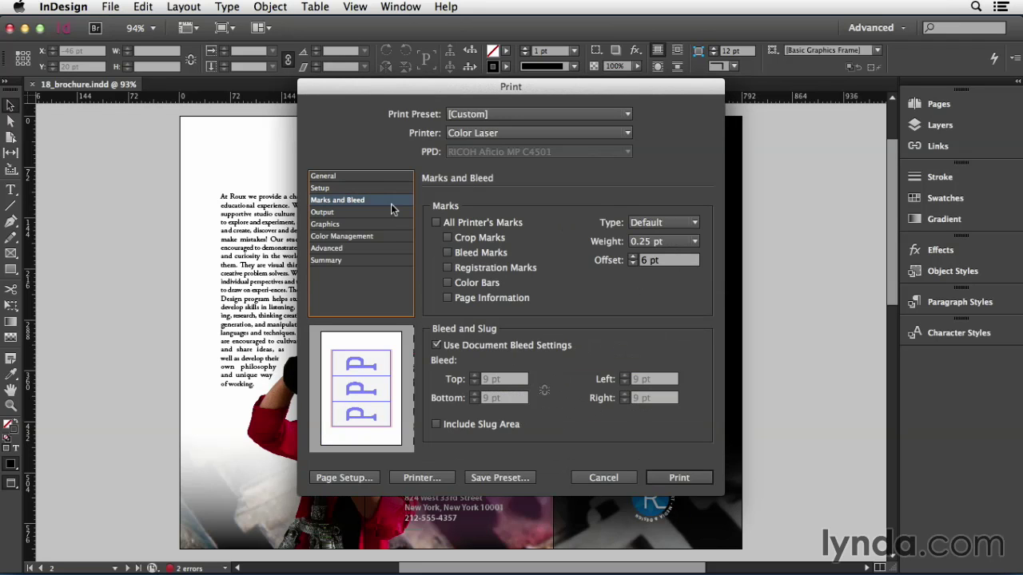
left_click(436, 223)
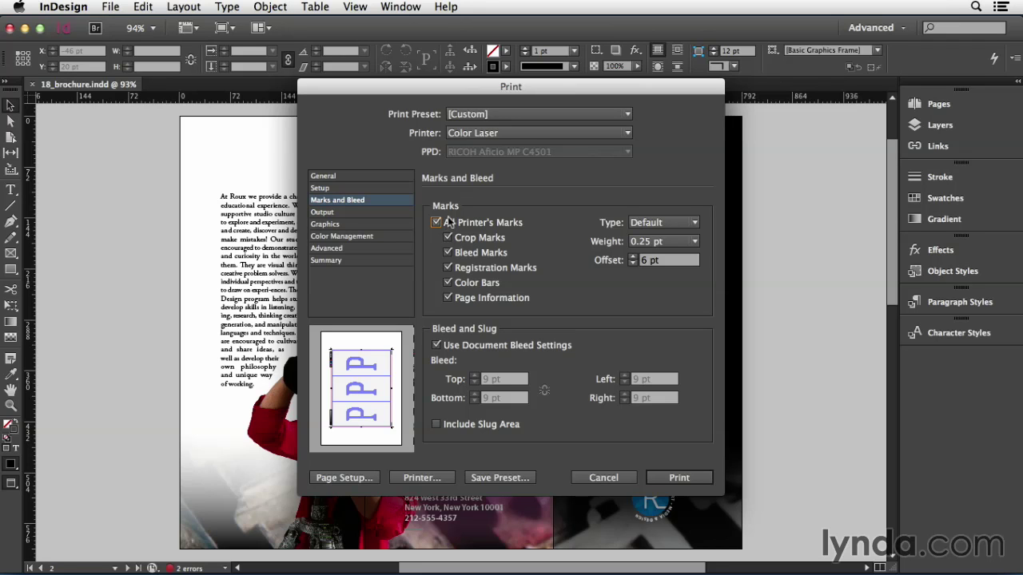
left_click(668, 262)
left_click_drag(654, 264, 631, 268)
type("12 pt")
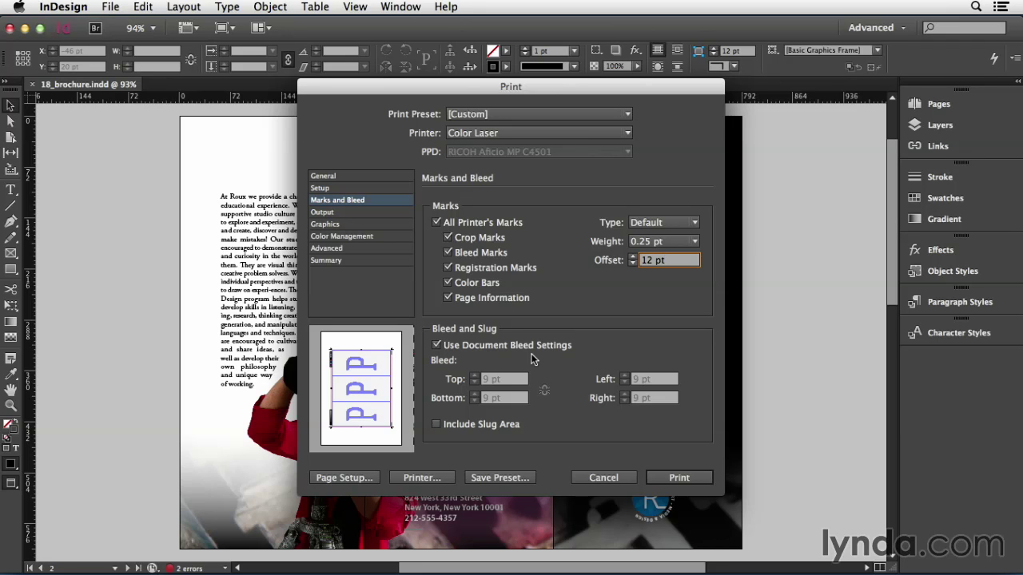
left_click(482, 427)
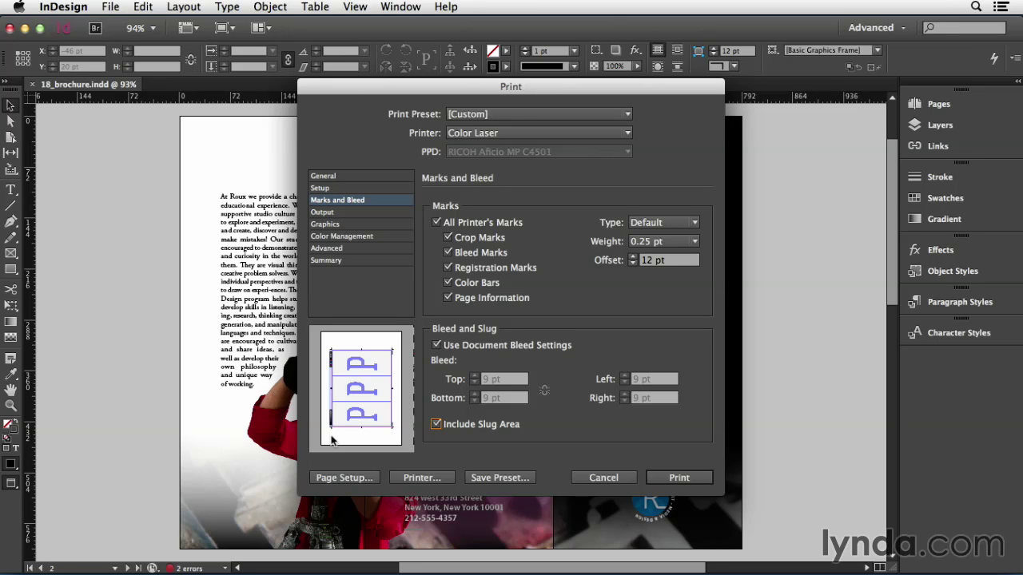
Try Composite Gray for the print output, enable Text as Black, and set the output color back to Composite CMYK
left_click(340, 213)
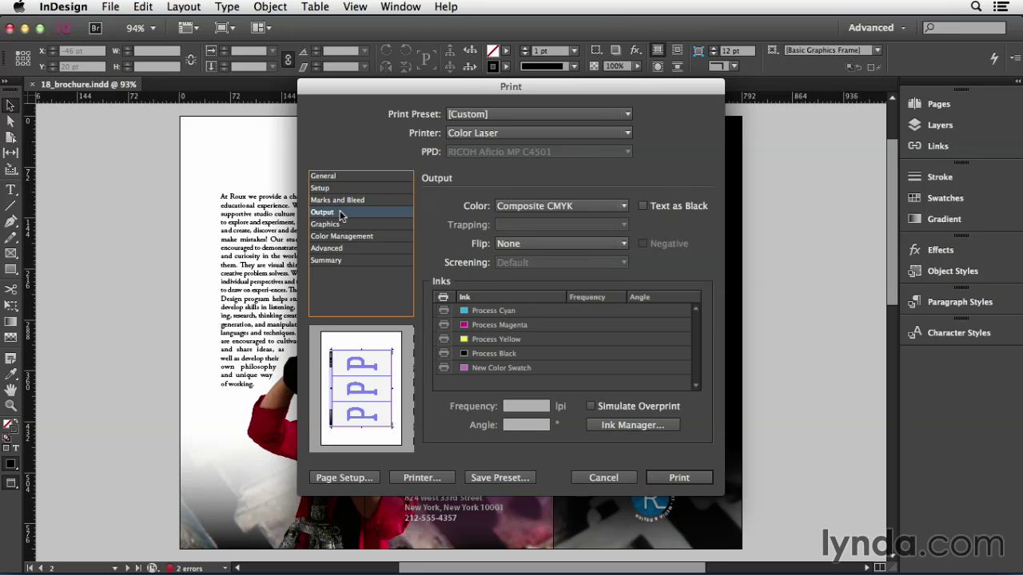
left_click(521, 204)
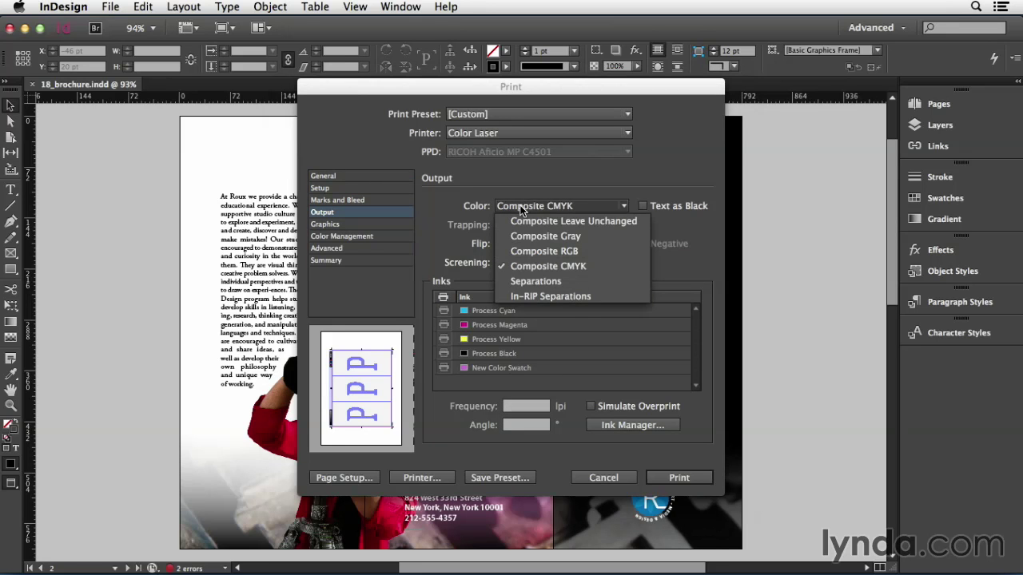
left_click(540, 233)
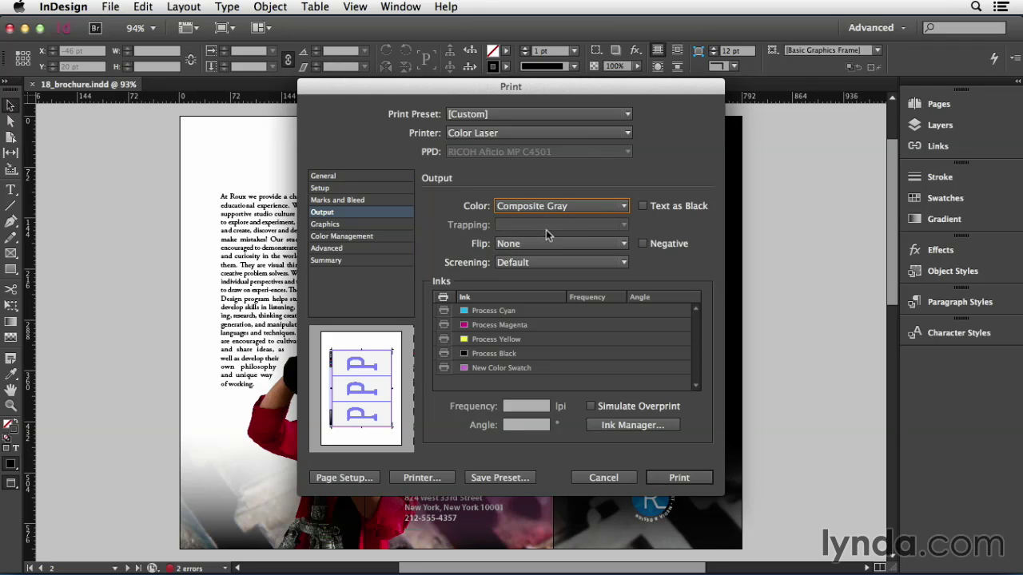
left_click(643, 207)
left_click(608, 207)
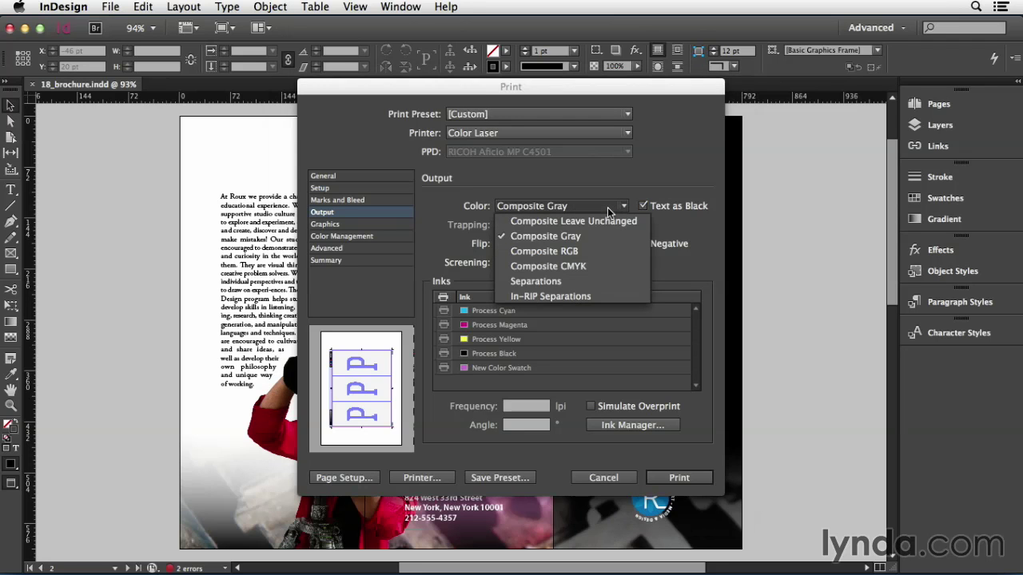
left_click(603, 266)
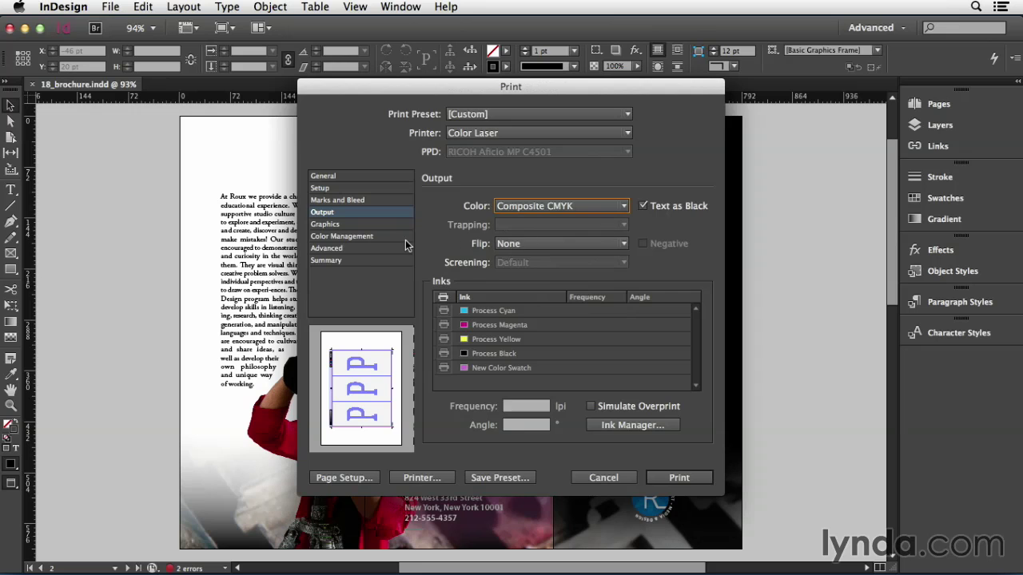
Set the transparency flattener preset for printing to High Resolution
left_click(367, 248)
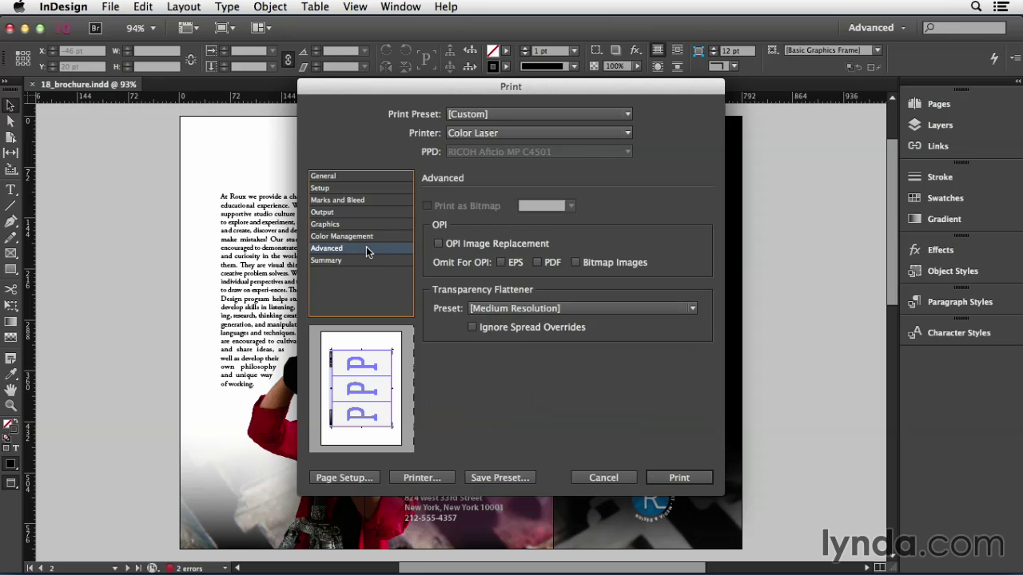
left_click(614, 316)
left_click(602, 344)
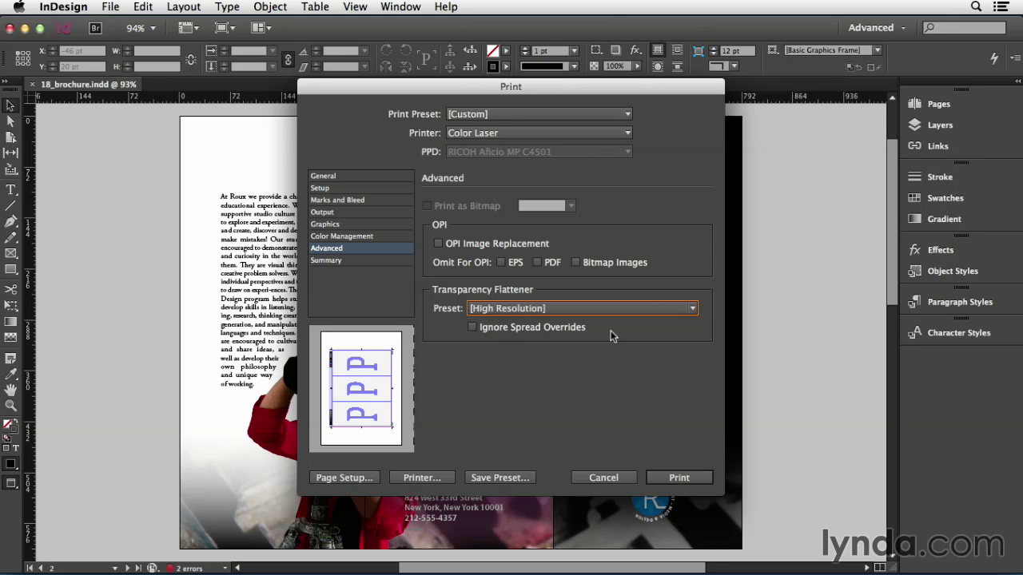
Save the current print settings as a preset named with the owner's first name, and check it in the list of print presets
left_click(499, 477)
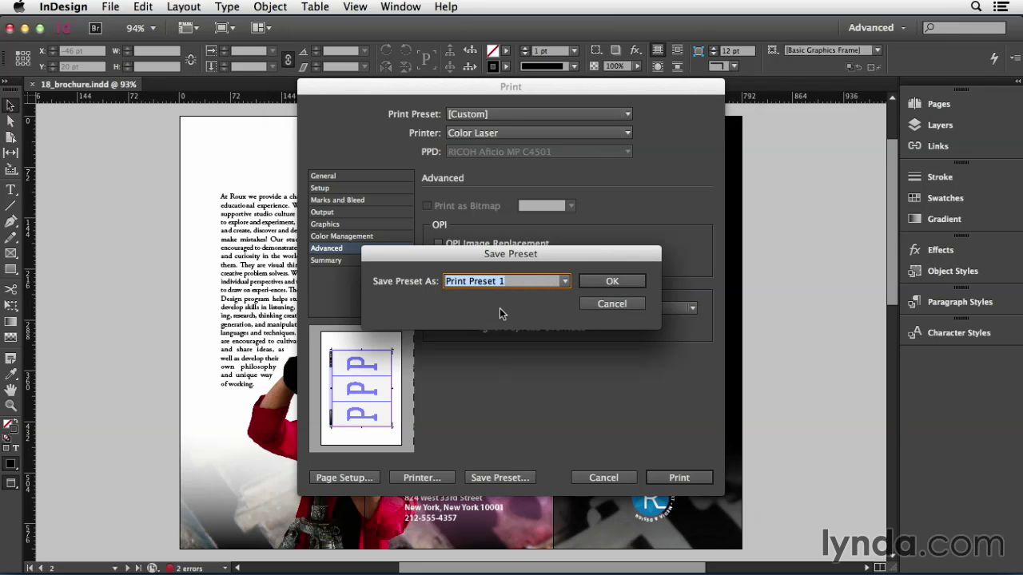
type("David's Preset")
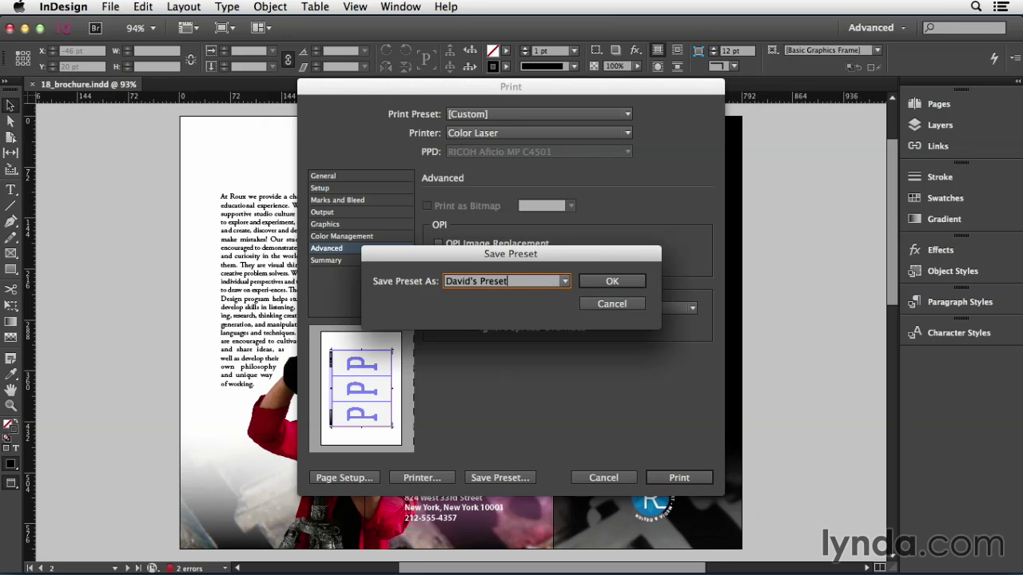
left_click(604, 283)
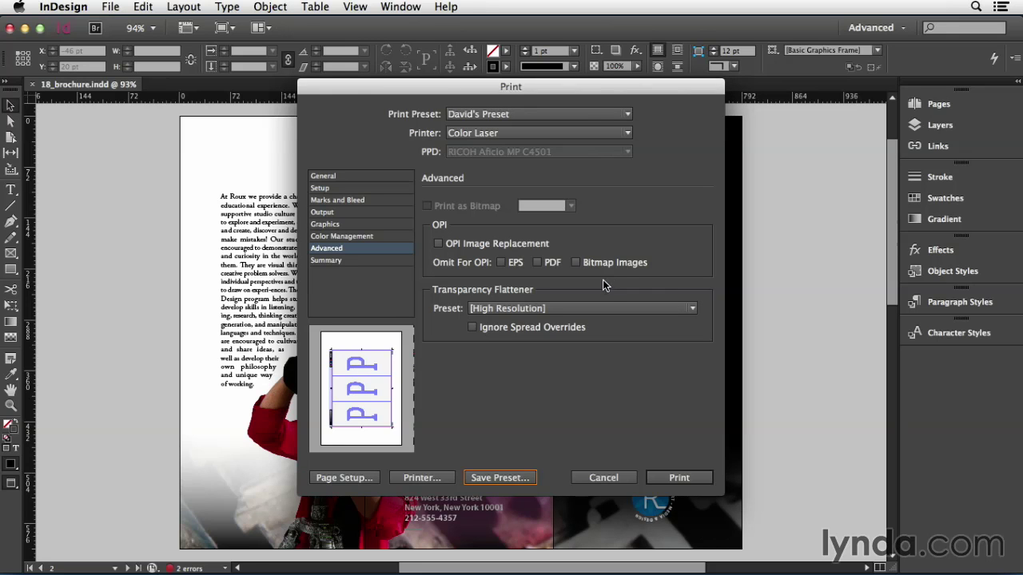
left_click(577, 115)
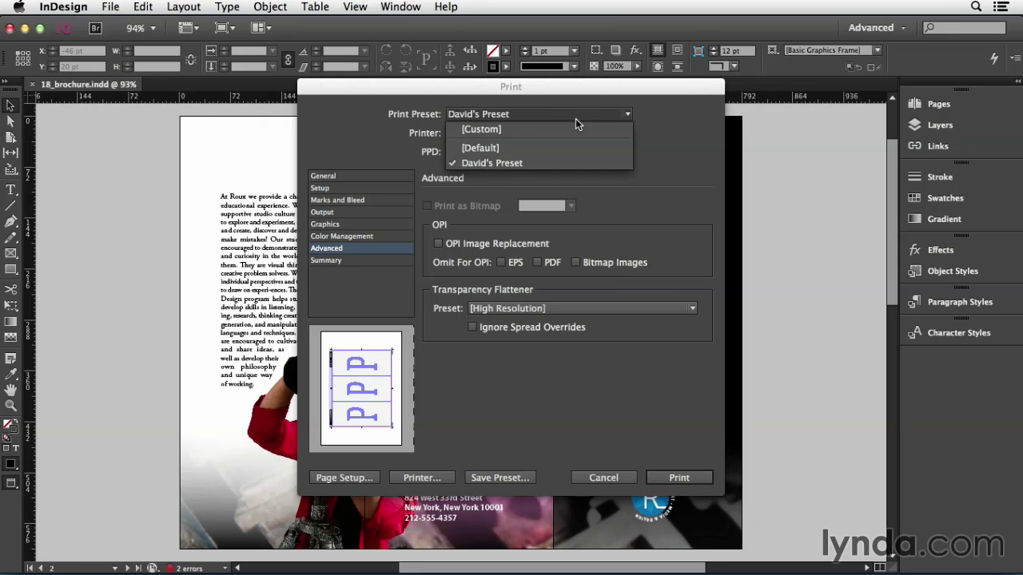
left_click(658, 131)
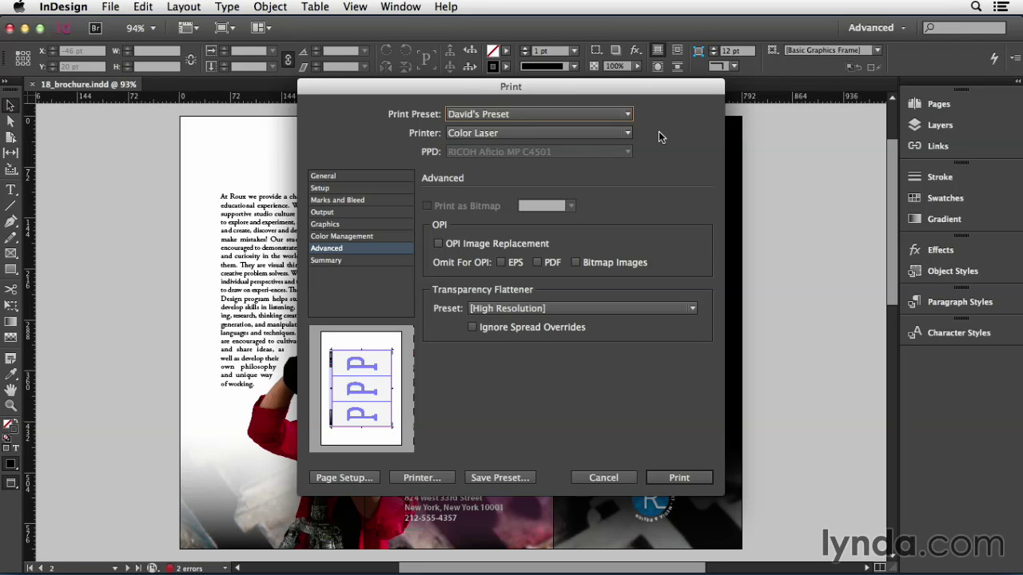
Enable two-sided printing in the printer driver's own settings and return to the document's print settings
left_click(420, 482)
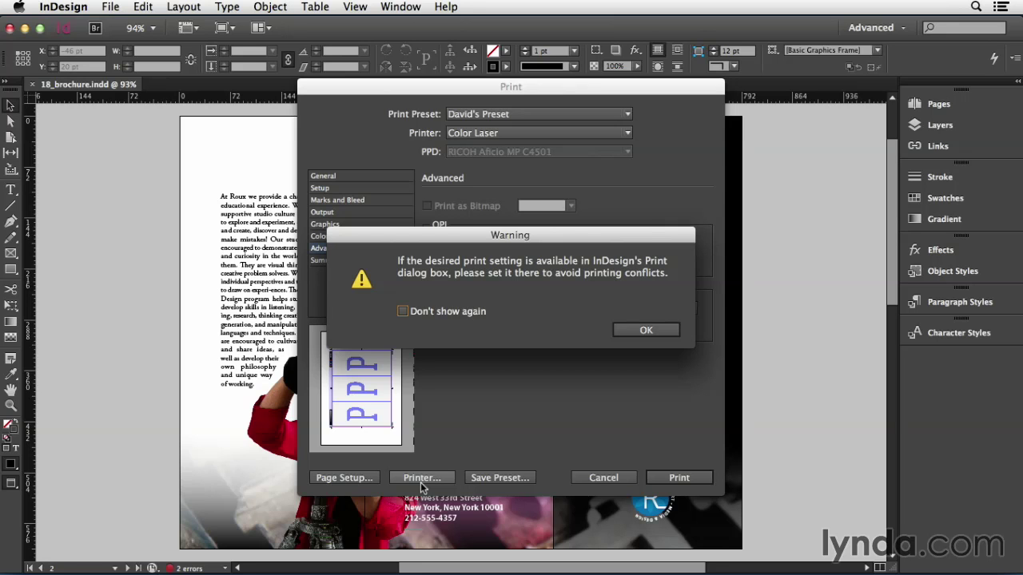
left_click(643, 330)
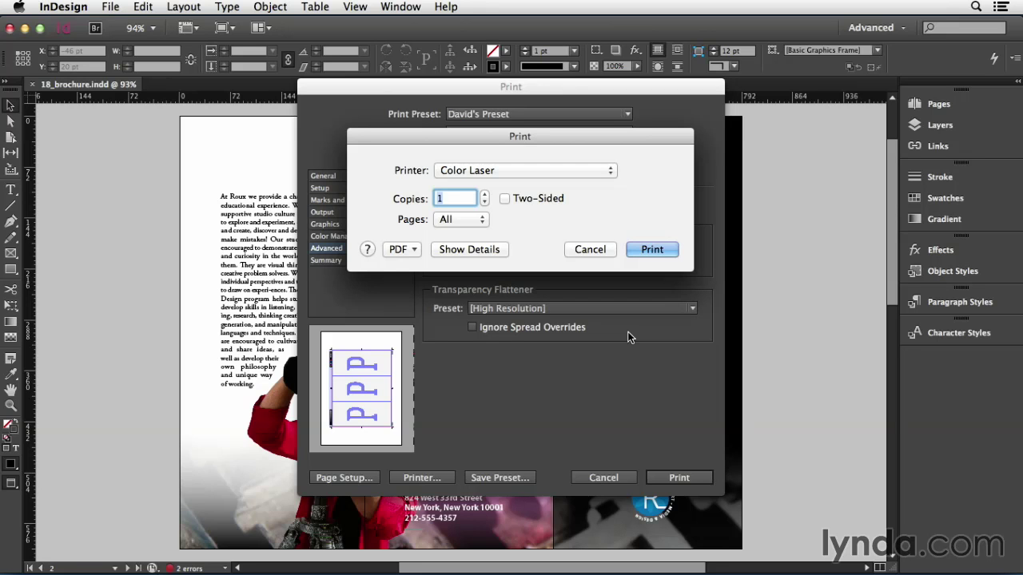
left_click(483, 250)
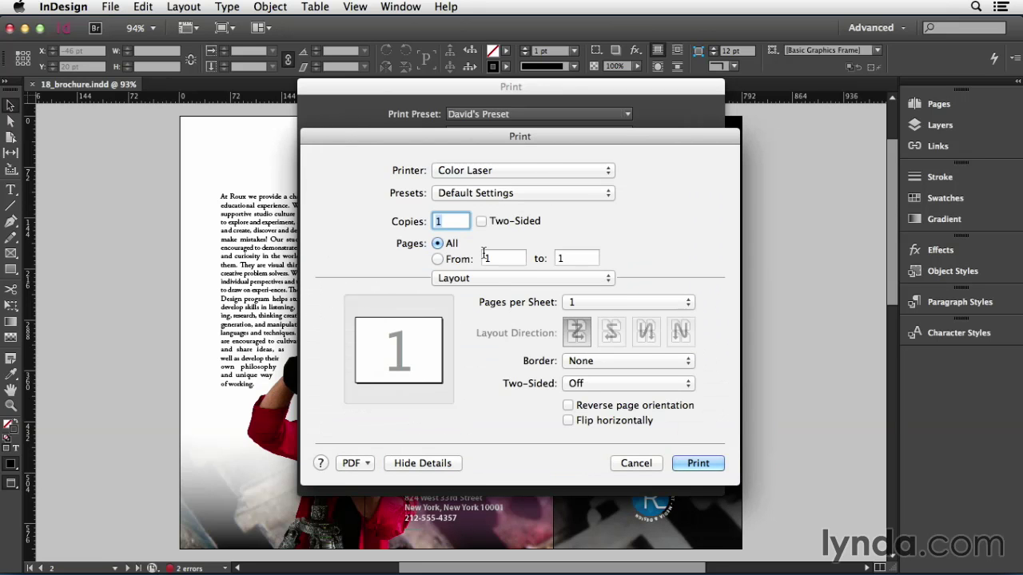
left_click(481, 222)
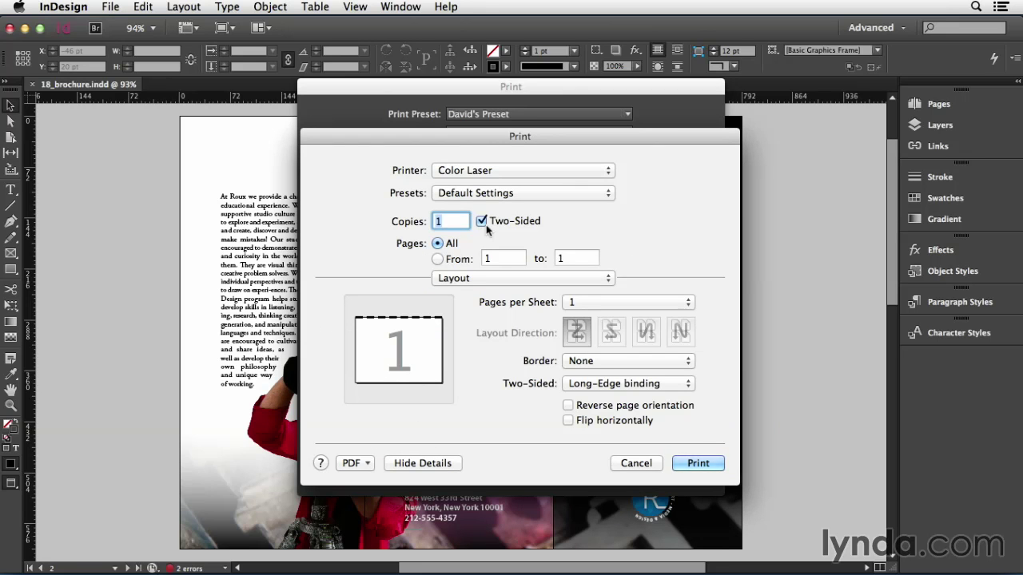
left_click(689, 463)
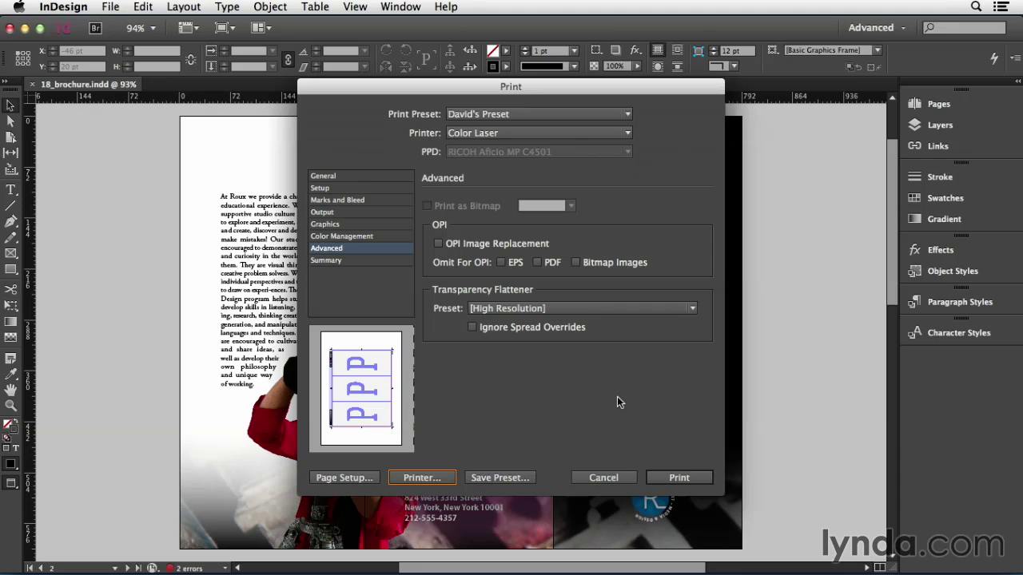